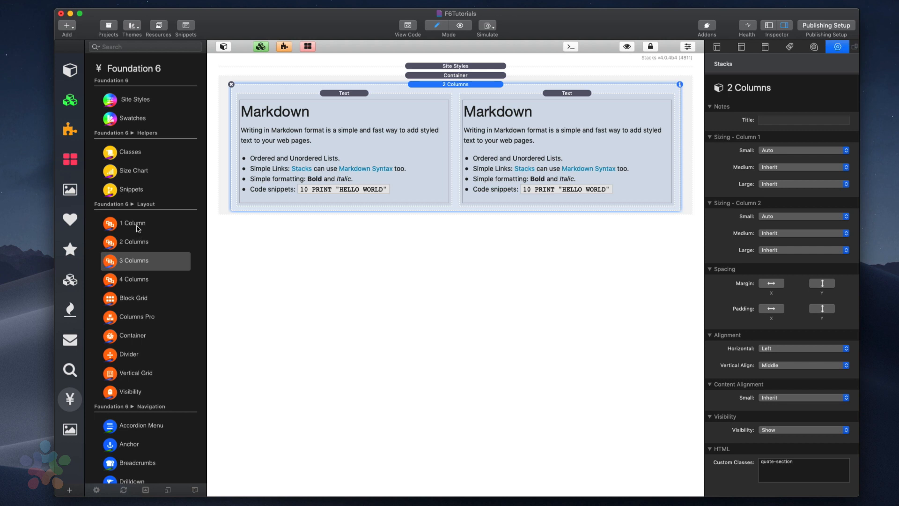
# Look through the 1 Column to 4 Columns layout stacks in the library and select the 2 Columns stack on the page.
pyautogui.click(137, 228)
pyautogui.click(138, 244)
pyautogui.click(137, 261)
pyautogui.click(136, 279)
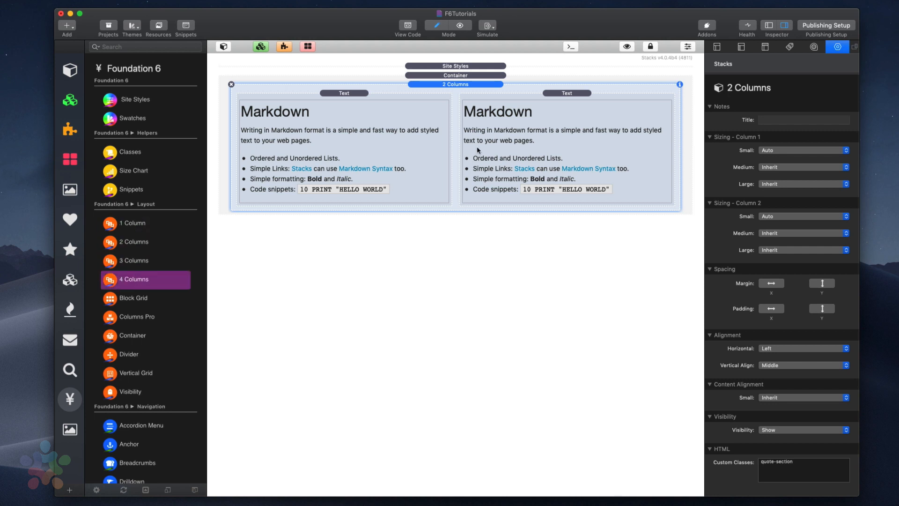
pyautogui.click(457, 85)
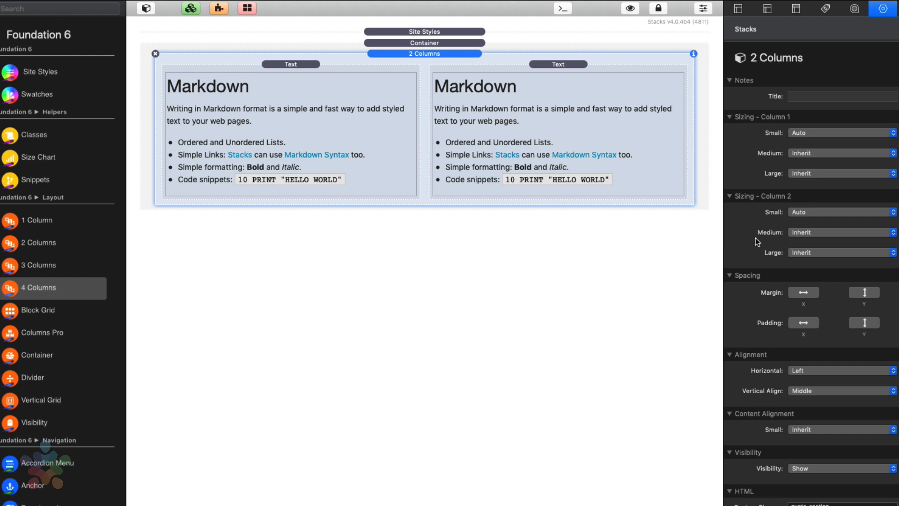
# Try a small breakpoint size of 1 (8%) for Column 1 and return it to Auto.
pyautogui.click(813, 133)
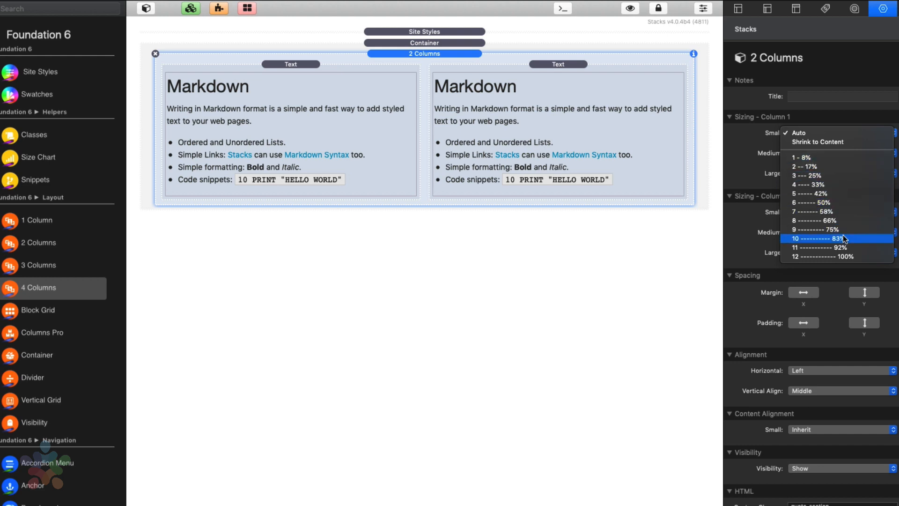
pyautogui.click(815, 160)
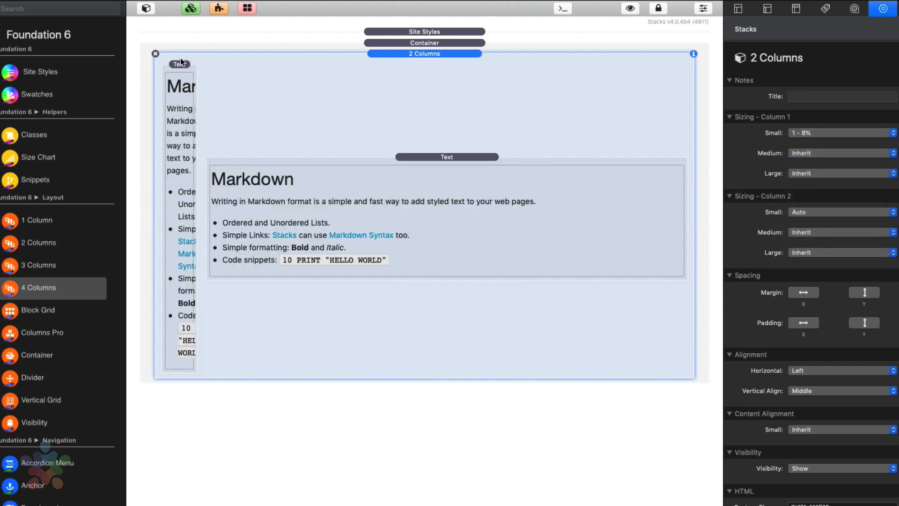
pyautogui.click(824, 133)
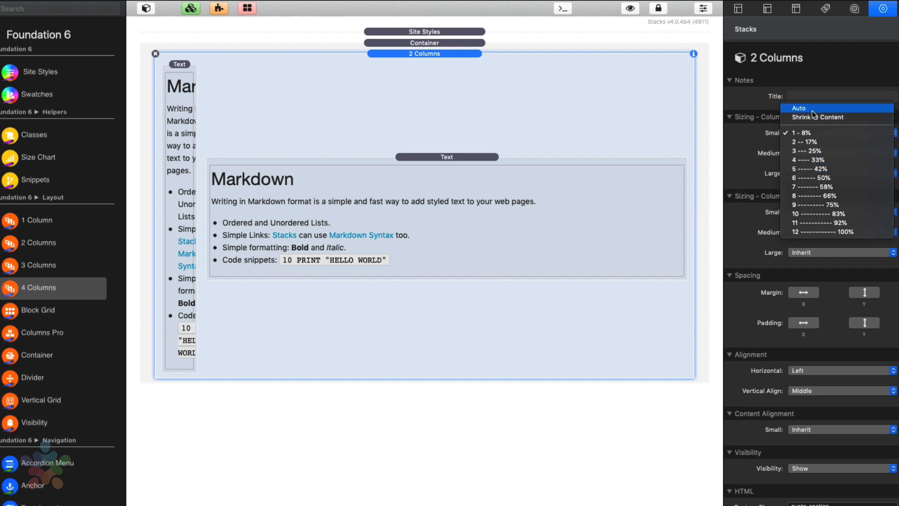
pyautogui.click(812, 110)
# Try Shrink to Content as Column 1's small breakpoint size and return it to Auto.
pyautogui.click(811, 133)
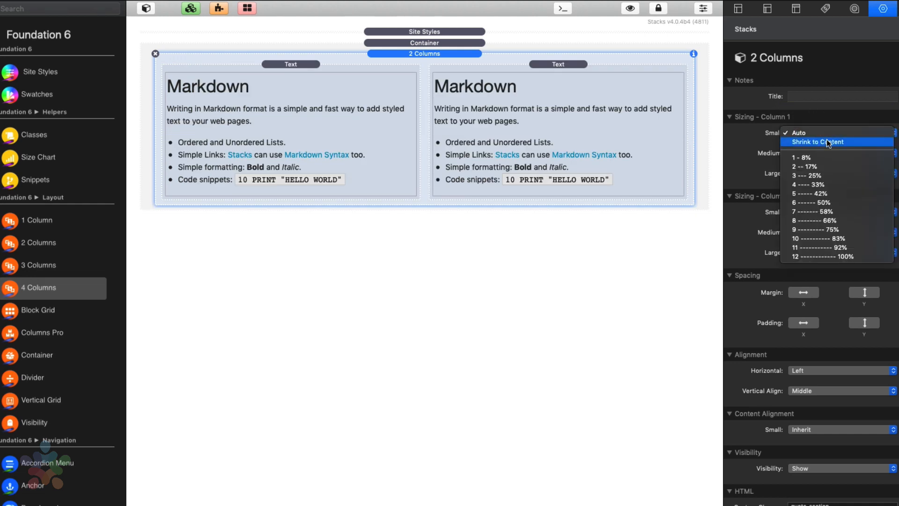
pyautogui.click(827, 141)
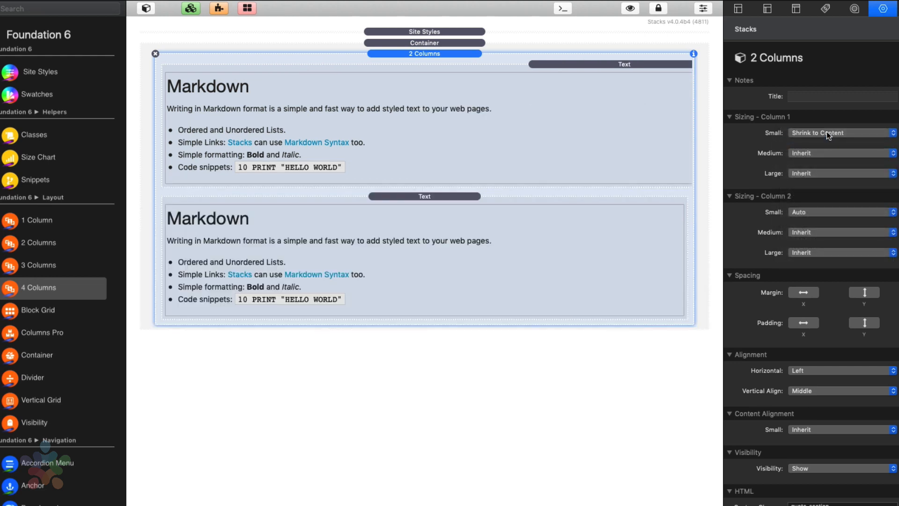
pyautogui.click(827, 132)
pyautogui.click(825, 122)
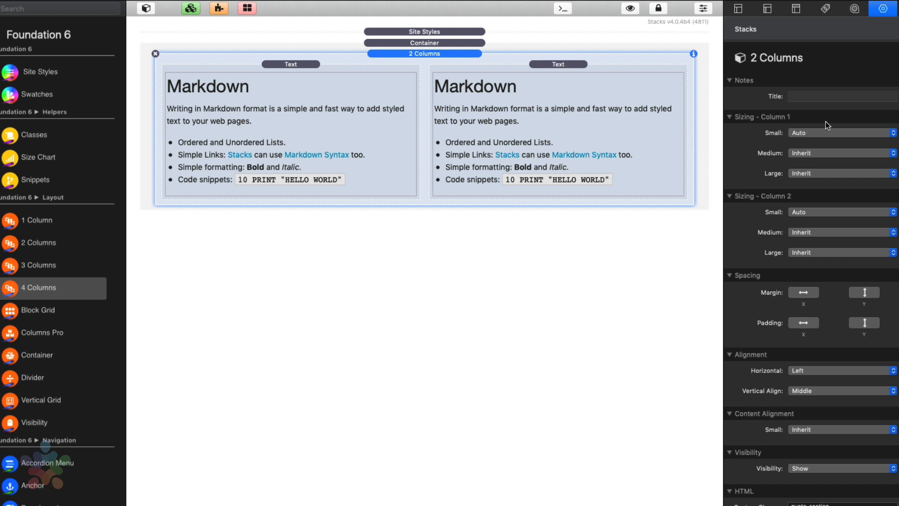
# Set Column 1's small breakpoint size to 5 (42%).
pyautogui.click(804, 133)
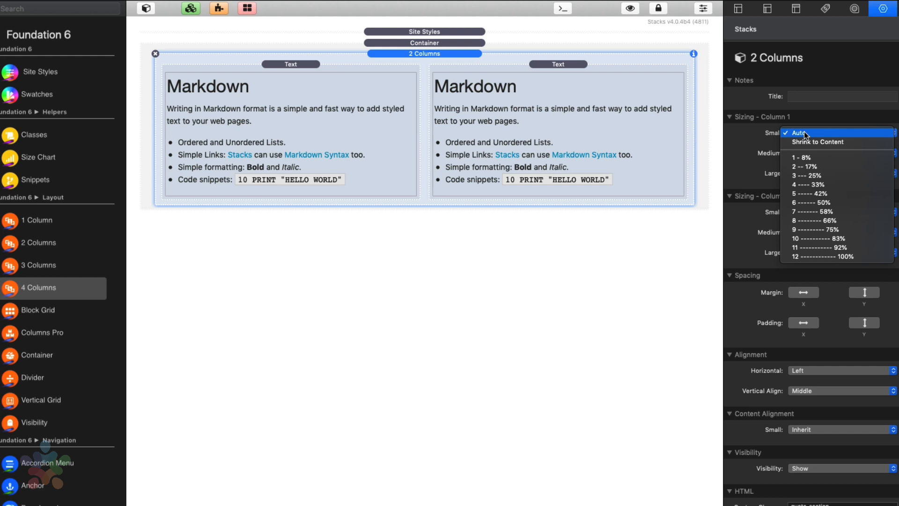
pyautogui.click(804, 133)
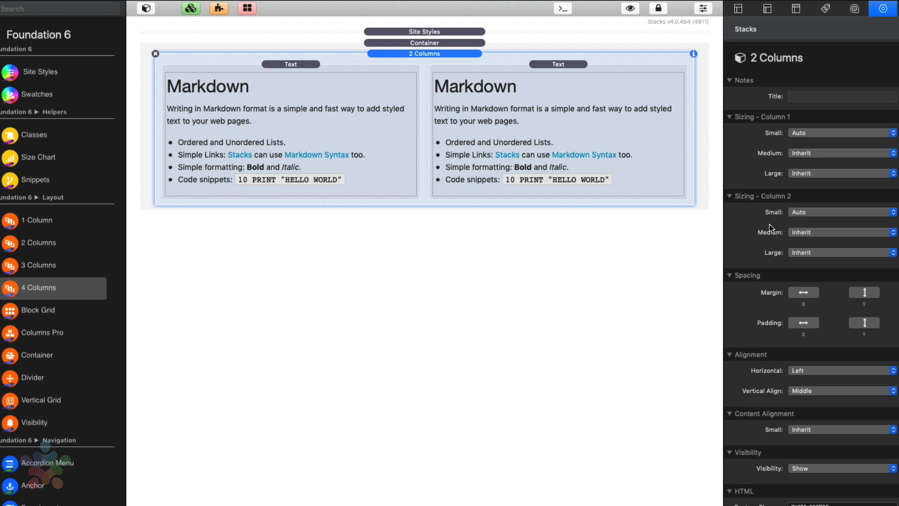
pyautogui.click(819, 131)
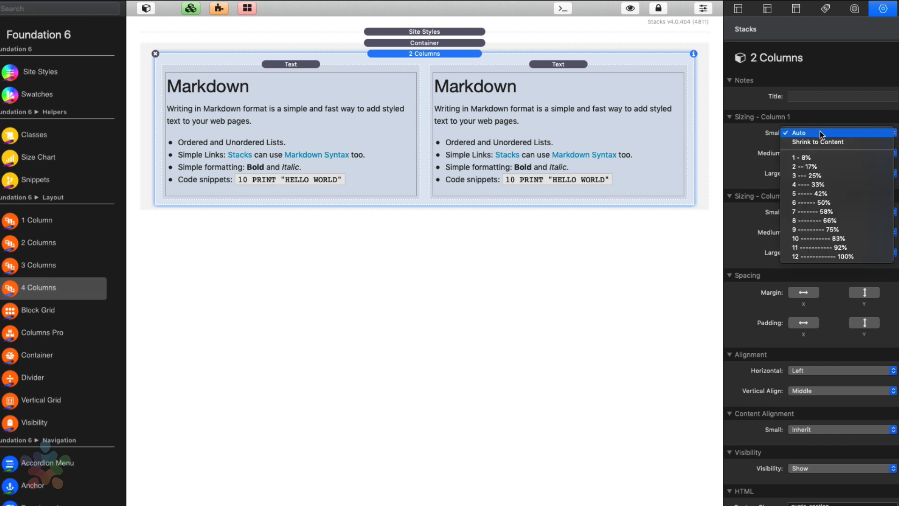
pyautogui.click(815, 194)
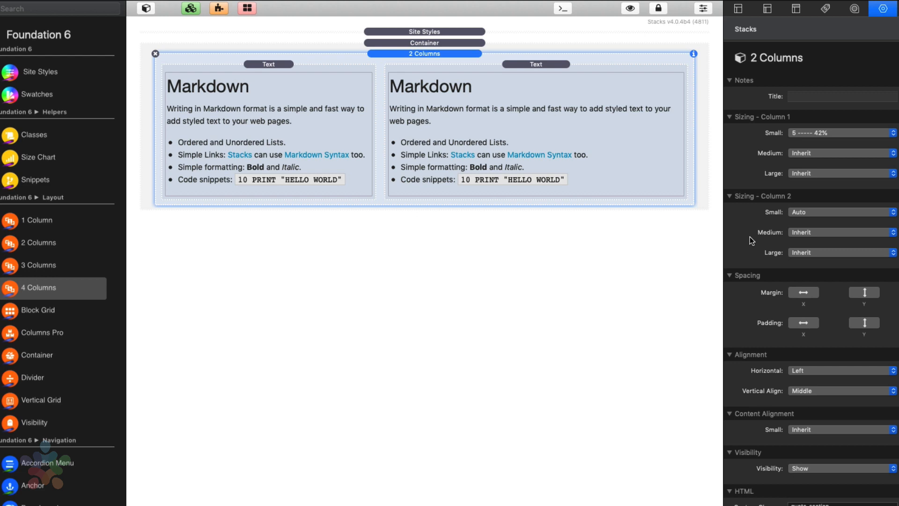
# Set the small breakpoint size of both Column 1 and Column 2 to 12 (100%).
pyautogui.click(827, 132)
pyautogui.click(825, 193)
pyautogui.click(809, 211)
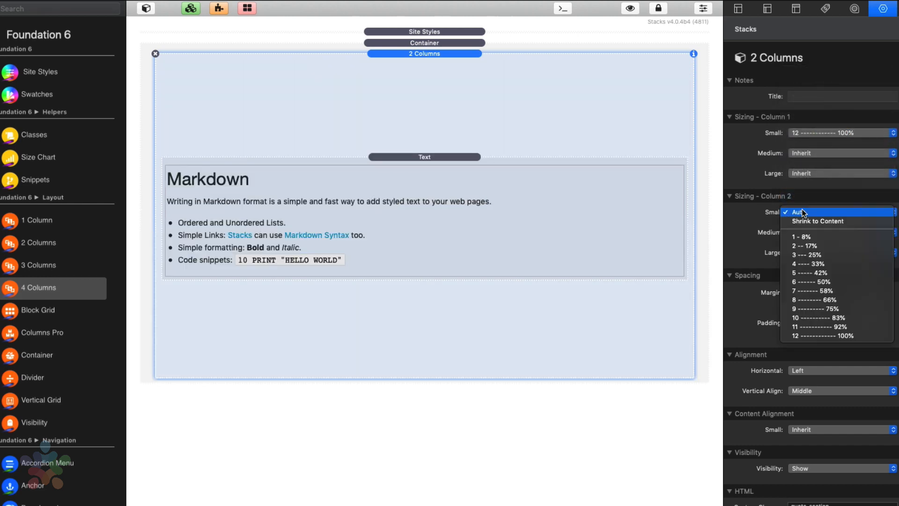
pyautogui.click(815, 336)
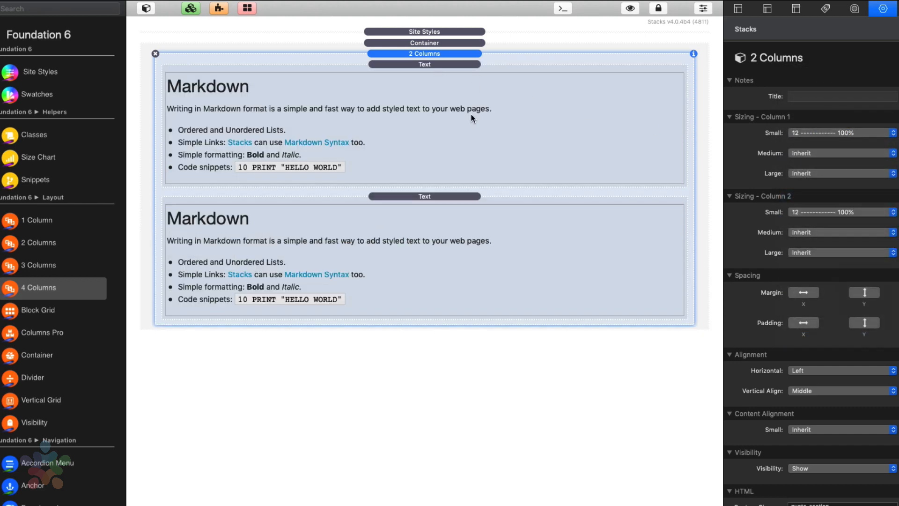
# Set the medium breakpoint size of both columns to 6 (50%) and check the browser preview at a narrower window width.
pyautogui.click(815, 153)
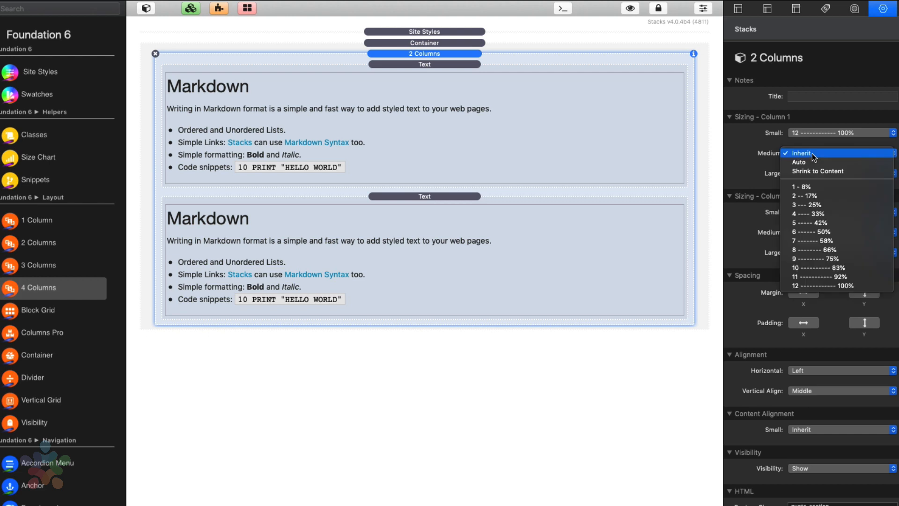
pyautogui.click(809, 231)
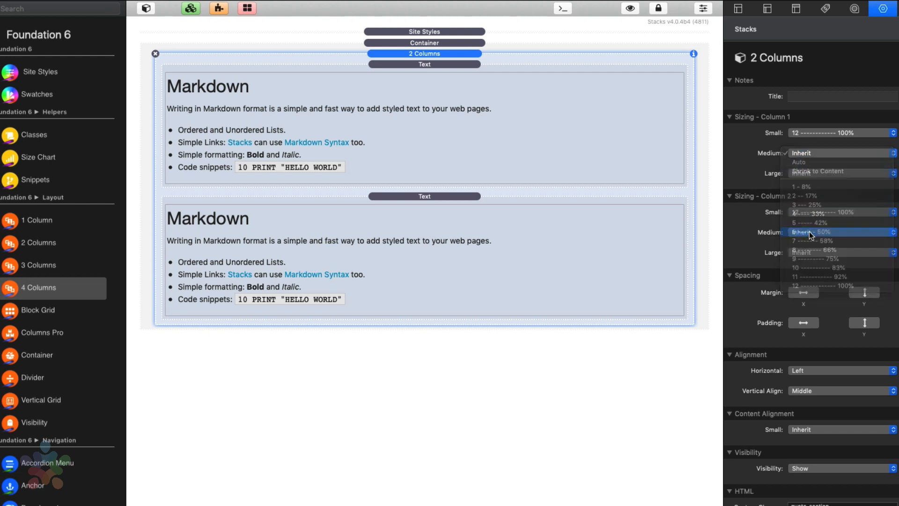
pyautogui.click(808, 232)
pyautogui.click(806, 310)
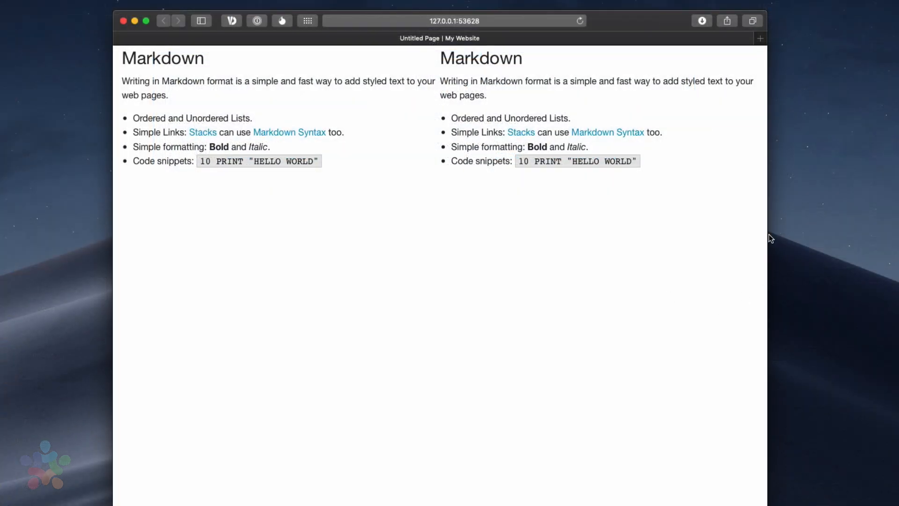
pyautogui.moveTo(769, 236); pyautogui.dragTo(432, 219)
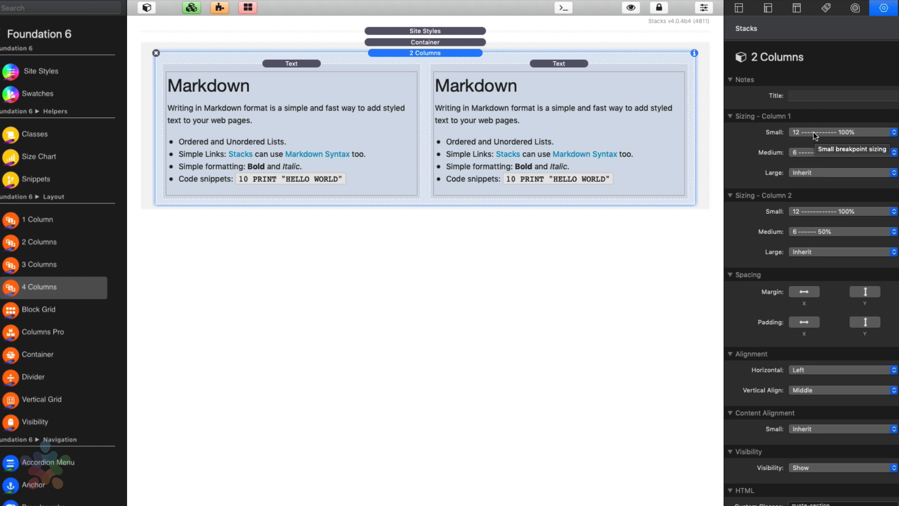
# Turn on horizontal and vertical margin and padding for the 2 Columns stack.
pyautogui.click(808, 294)
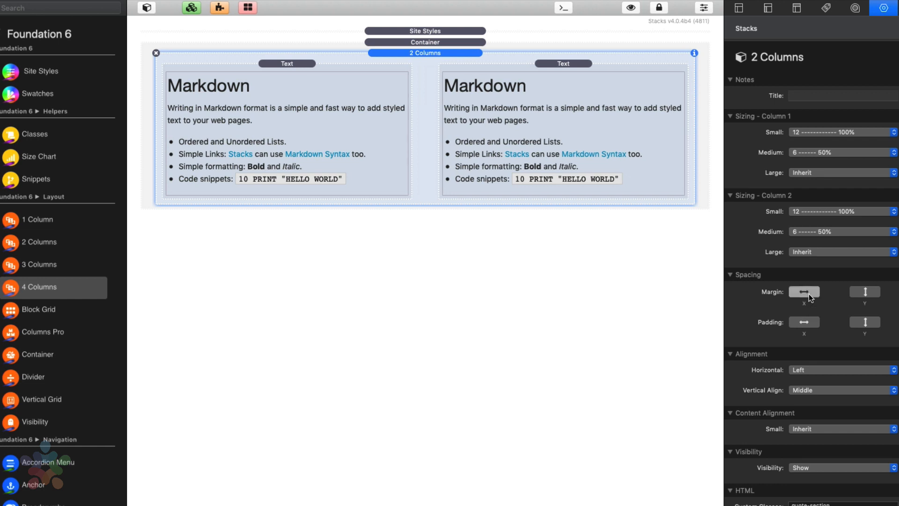
pyautogui.click(862, 295)
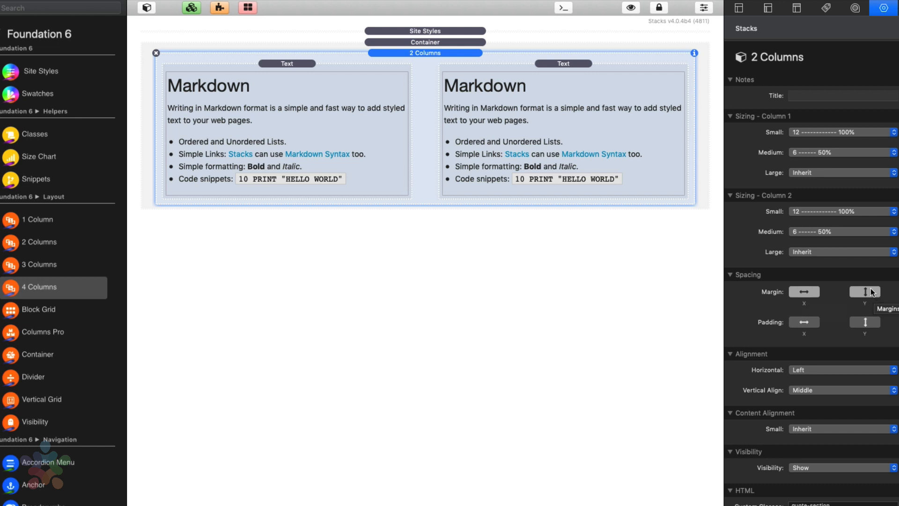
pyautogui.click(815, 322)
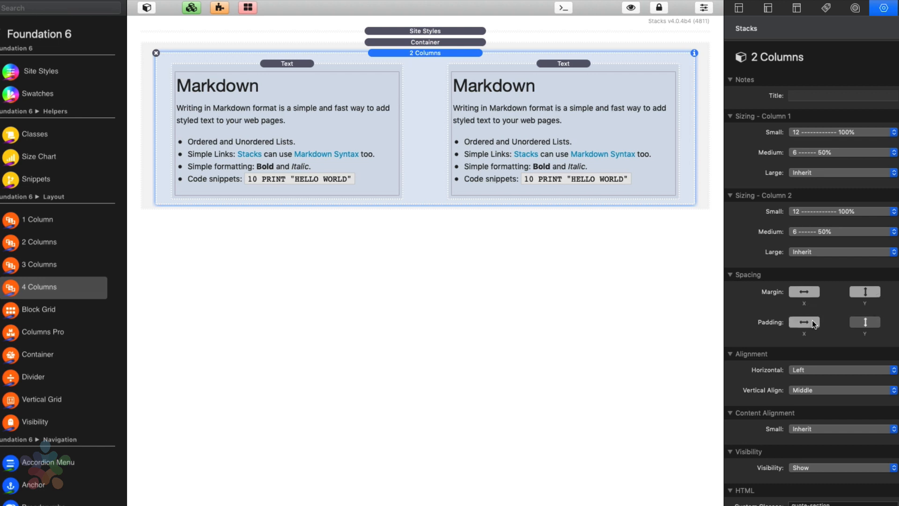
pyautogui.click(869, 323)
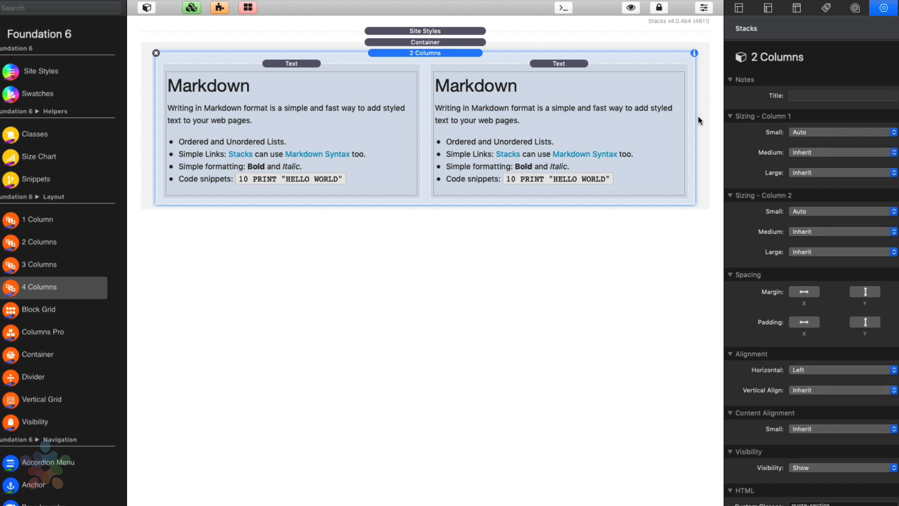
# Set the small breakpoint size of both Column 1 and Column 2 to 5 (42%).
pyautogui.click(819, 132)
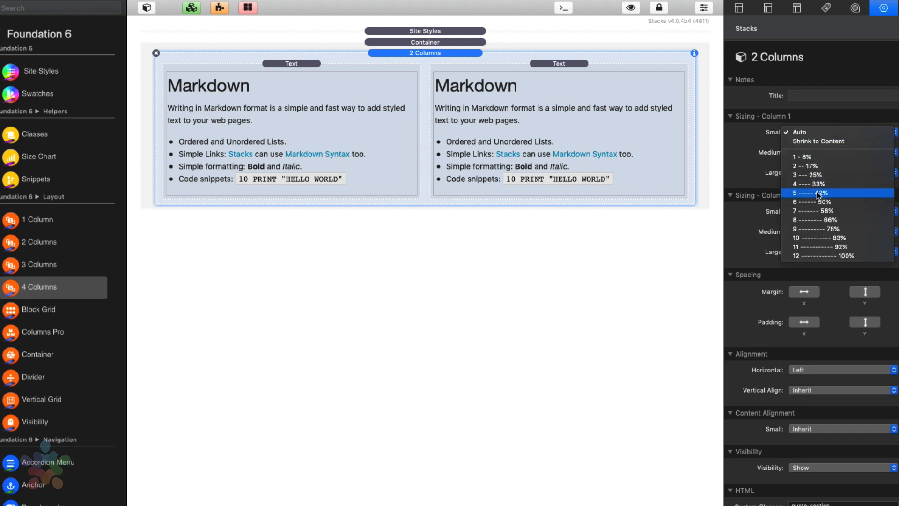
pyautogui.click(796, 211)
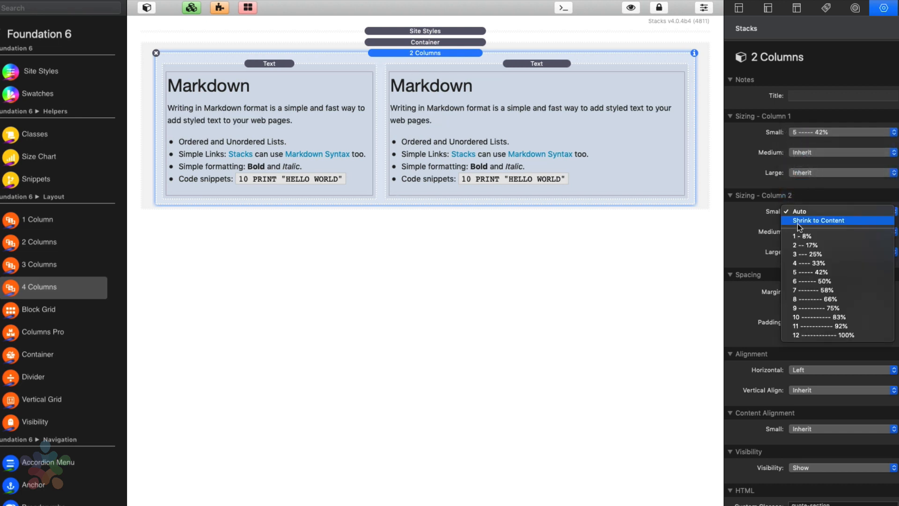
pyautogui.click(805, 274)
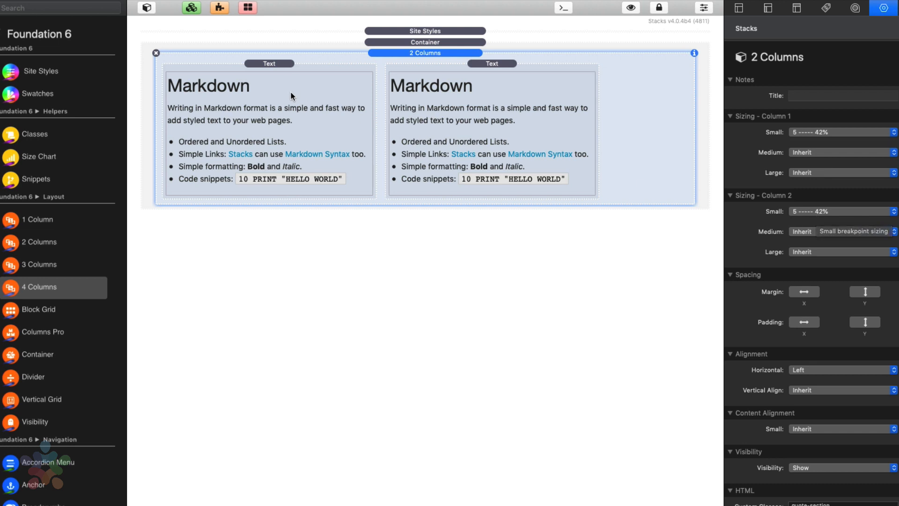
# Try Center, Right and Justify as the columns' horizontal alignment, ending with Spaced.
pyautogui.click(797, 375)
pyautogui.click(813, 378)
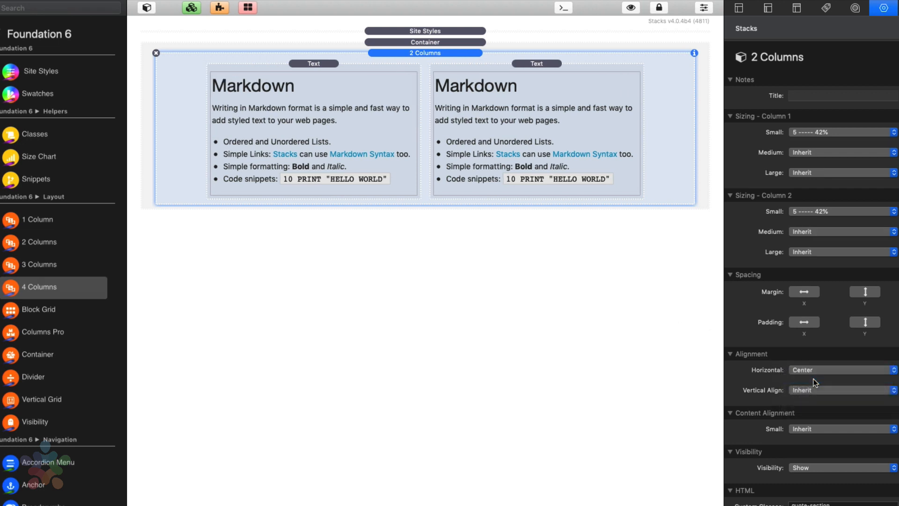
pyautogui.click(813, 373)
pyautogui.click(811, 378)
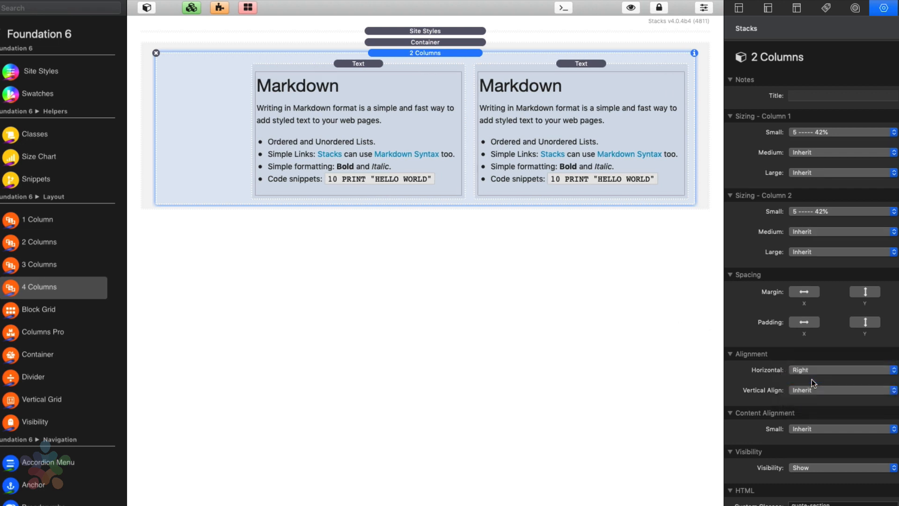
pyautogui.click(810, 374)
pyautogui.click(810, 378)
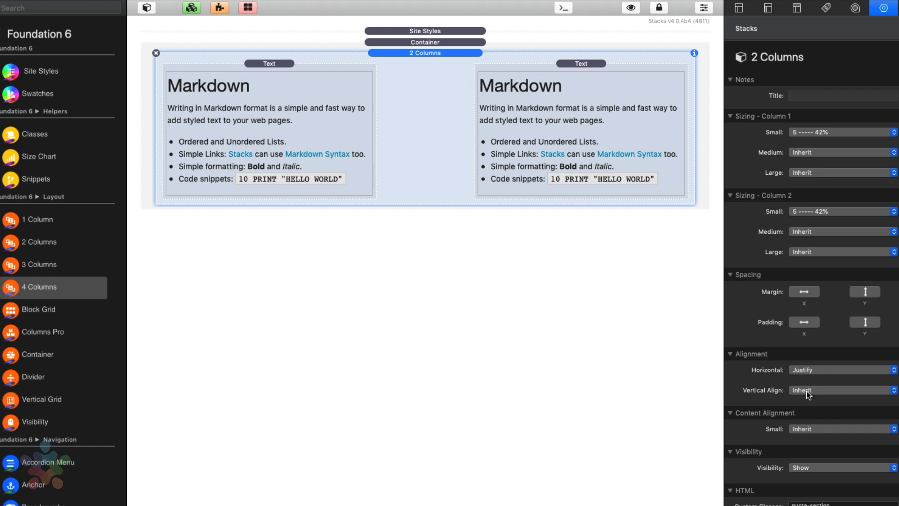
pyautogui.click(807, 374)
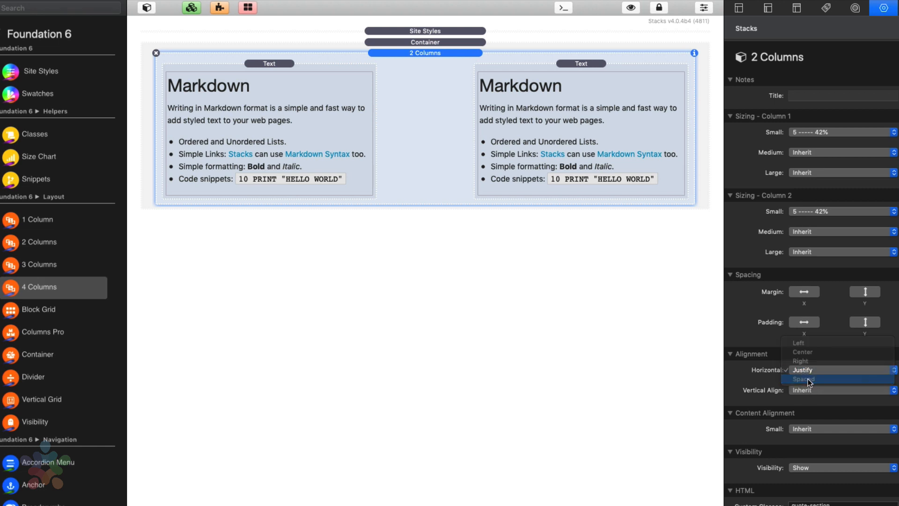
pyautogui.click(808, 379)
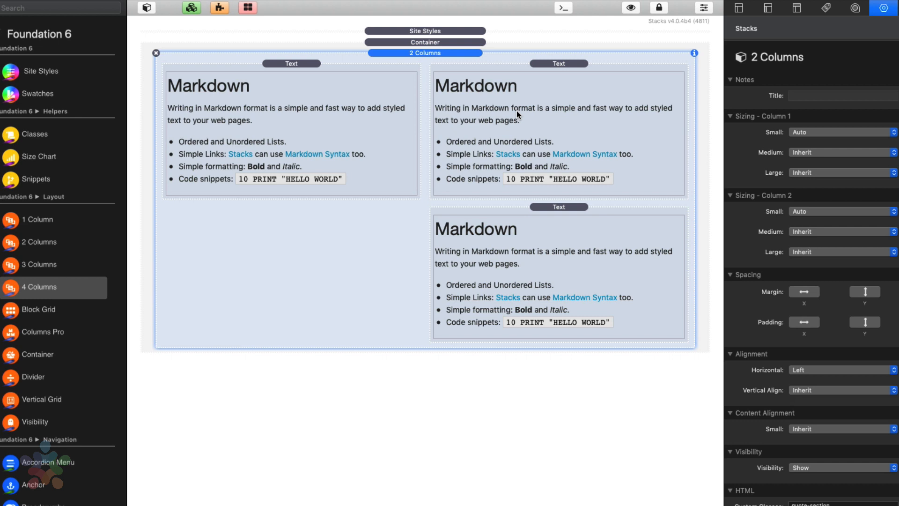
# Try Top and Middle as the columns' vertical alignment and return it to Inherit.
pyautogui.click(812, 389)
pyautogui.click(812, 398)
pyautogui.click(816, 390)
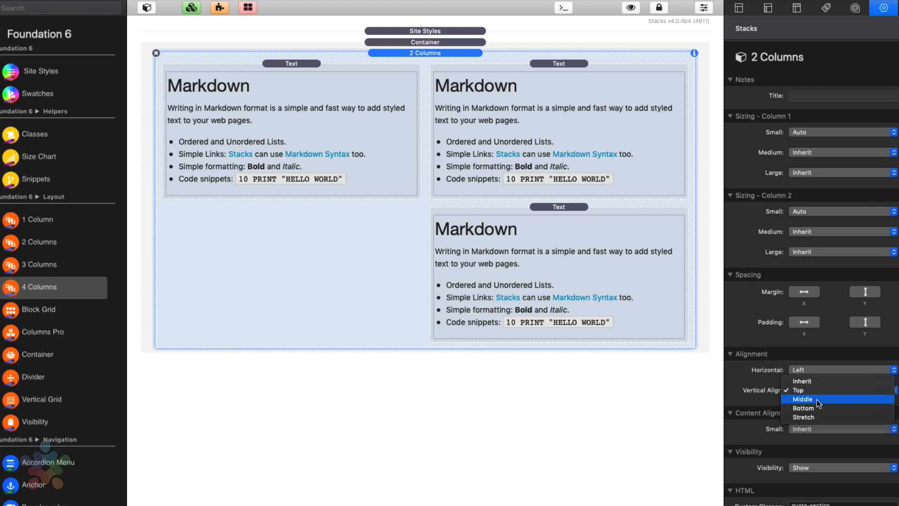
pyautogui.click(817, 400)
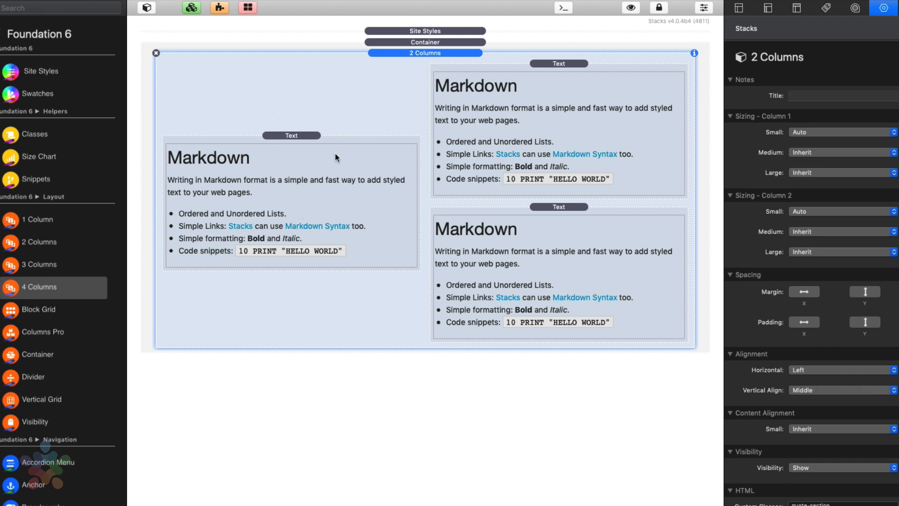
pyautogui.click(812, 389)
pyautogui.click(805, 372)
# Try Center and Left as the small content alignment and return it to Inherit.
pyautogui.click(817, 429)
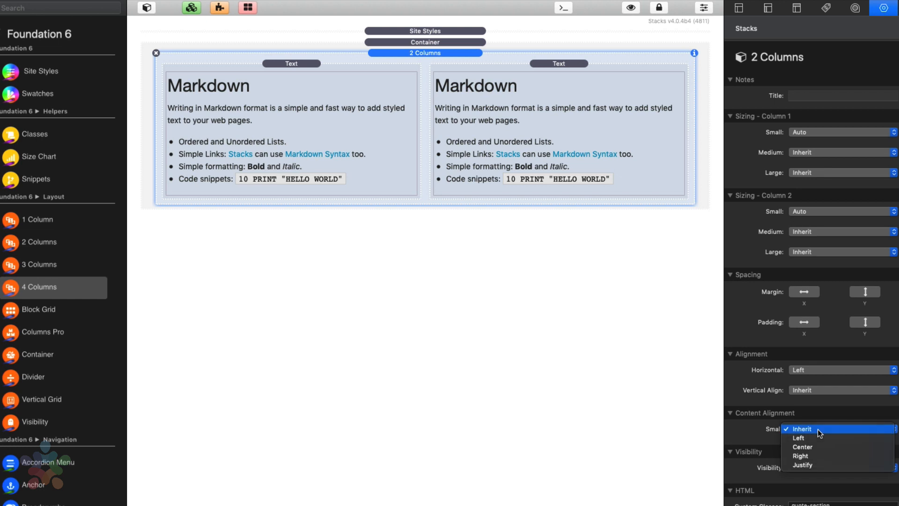
pyautogui.click(831, 446)
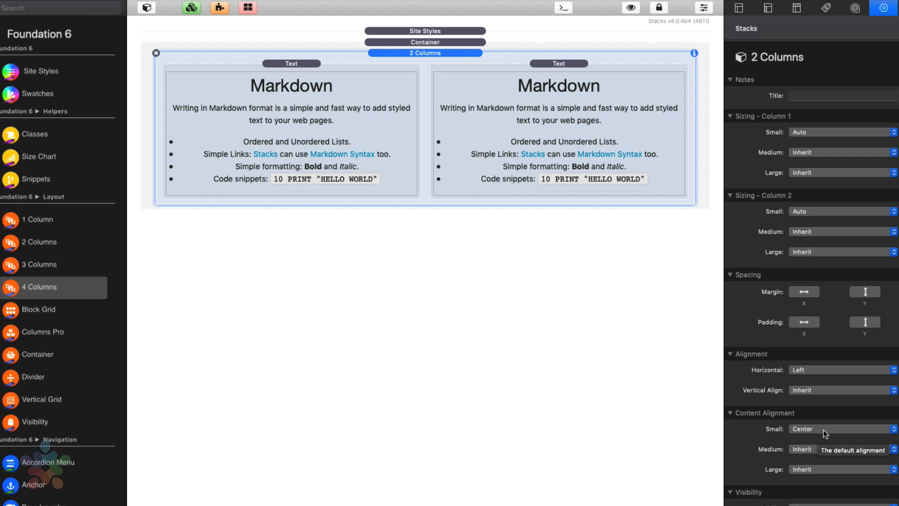
pyautogui.click(826, 428)
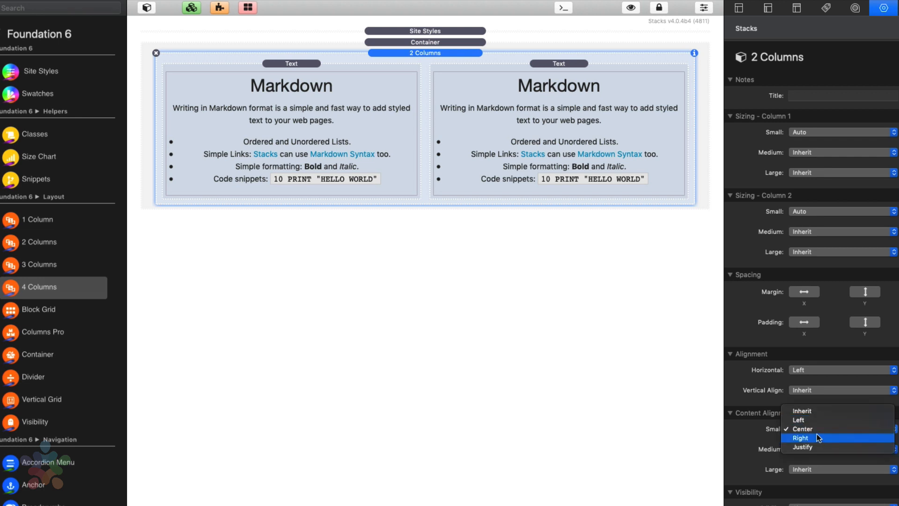
pyautogui.click(812, 419)
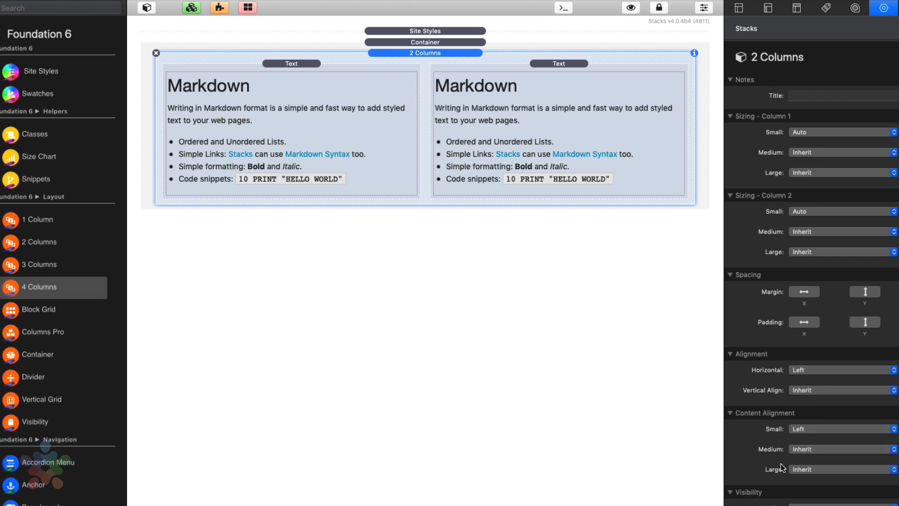
pyautogui.click(800, 433)
pyautogui.click(814, 419)
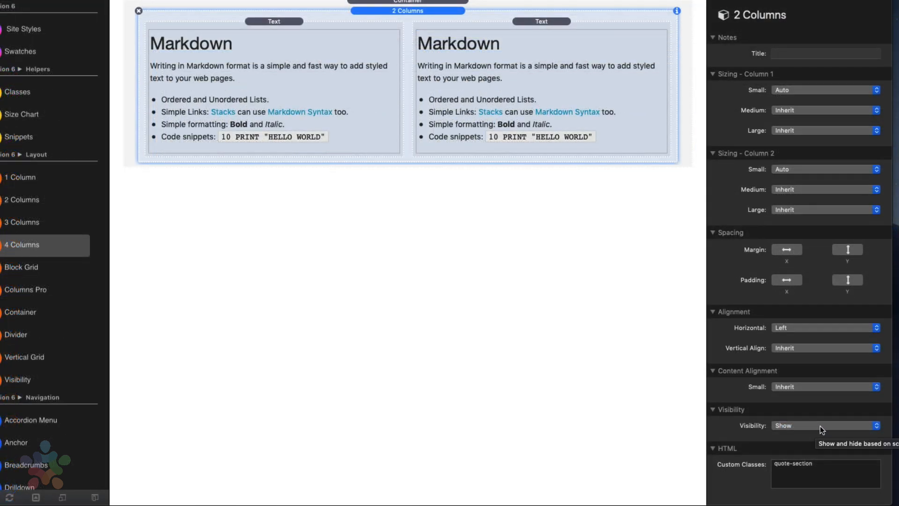
# Review the stack's visibility options without changing them and open its custom classes for editing.
pyautogui.click(819, 425)
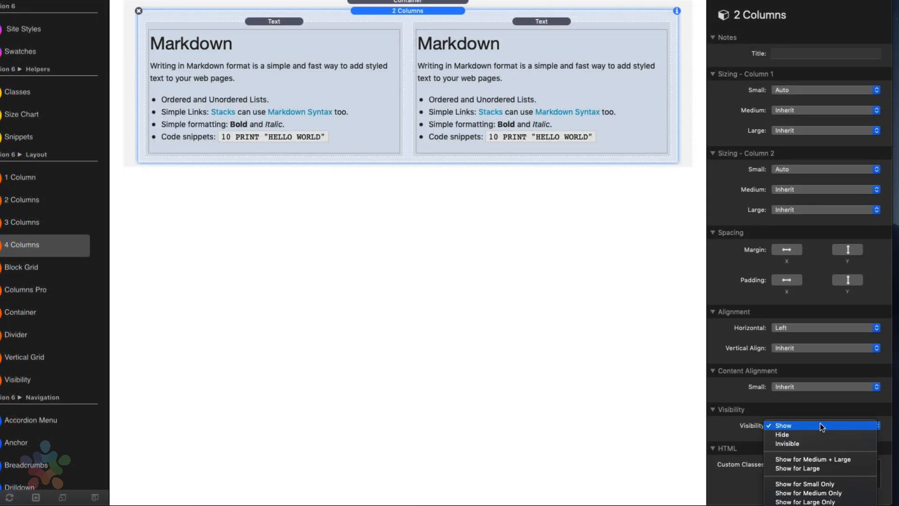
pyautogui.click(731, 439)
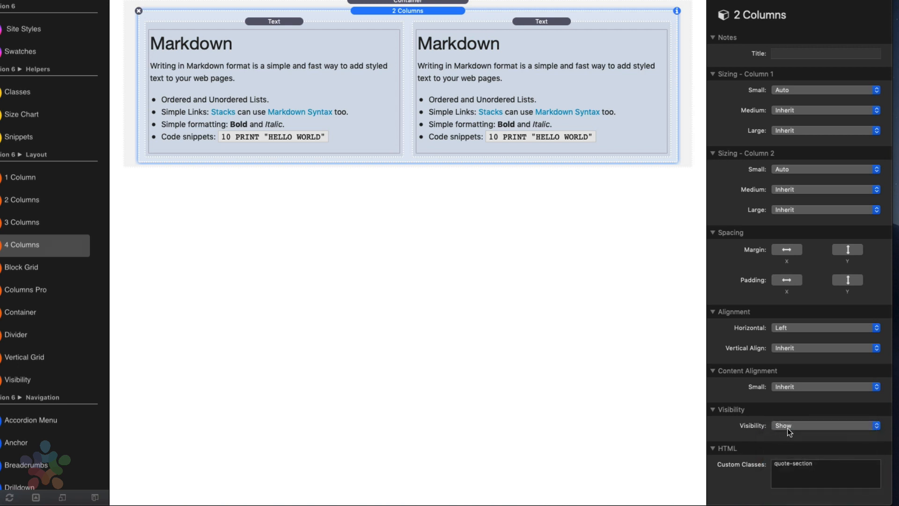
pyautogui.click(839, 473)
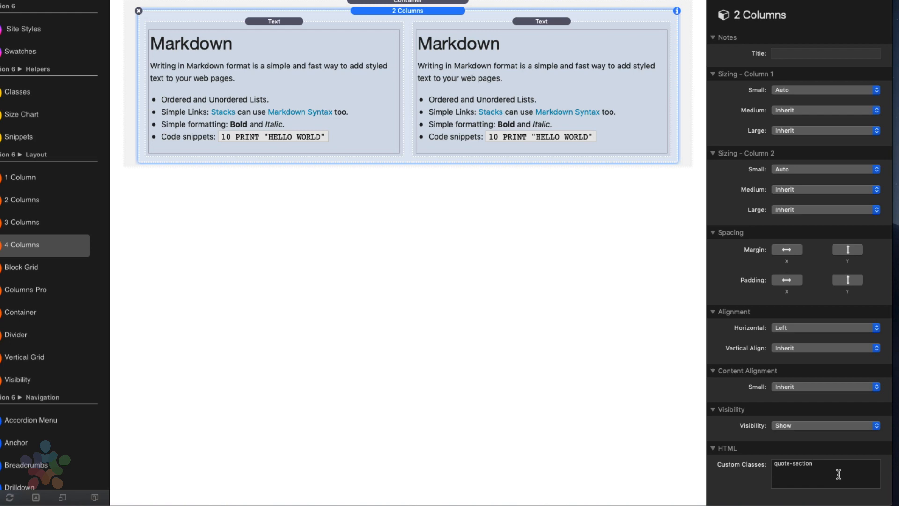